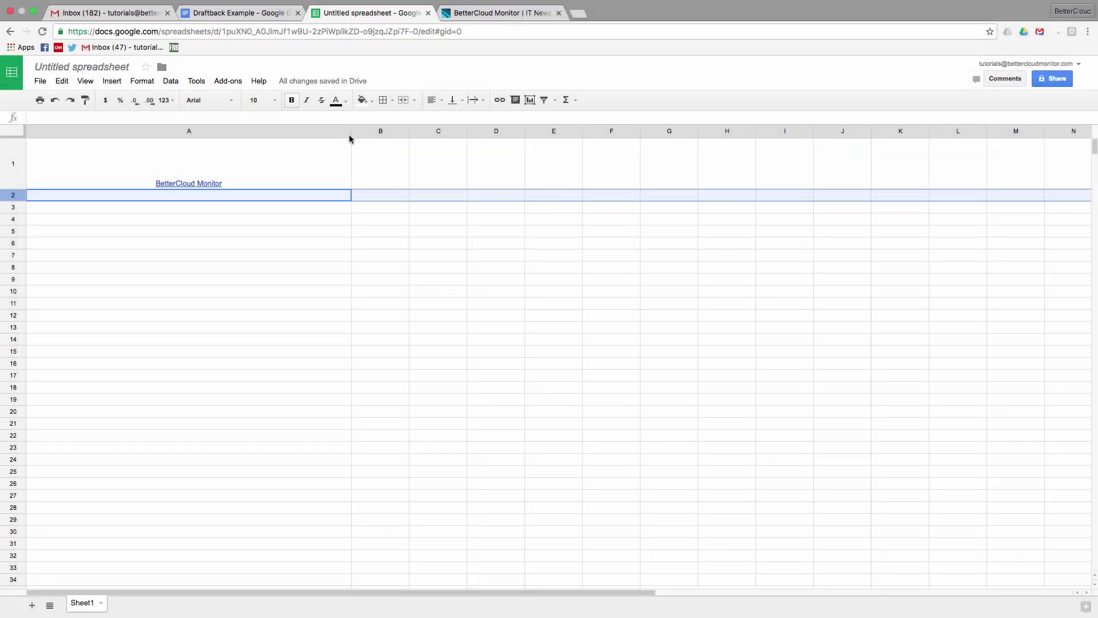
Check the BetterCloud Monitor link in column A, select A2, and open a new Apps Script project.
click(348, 131)
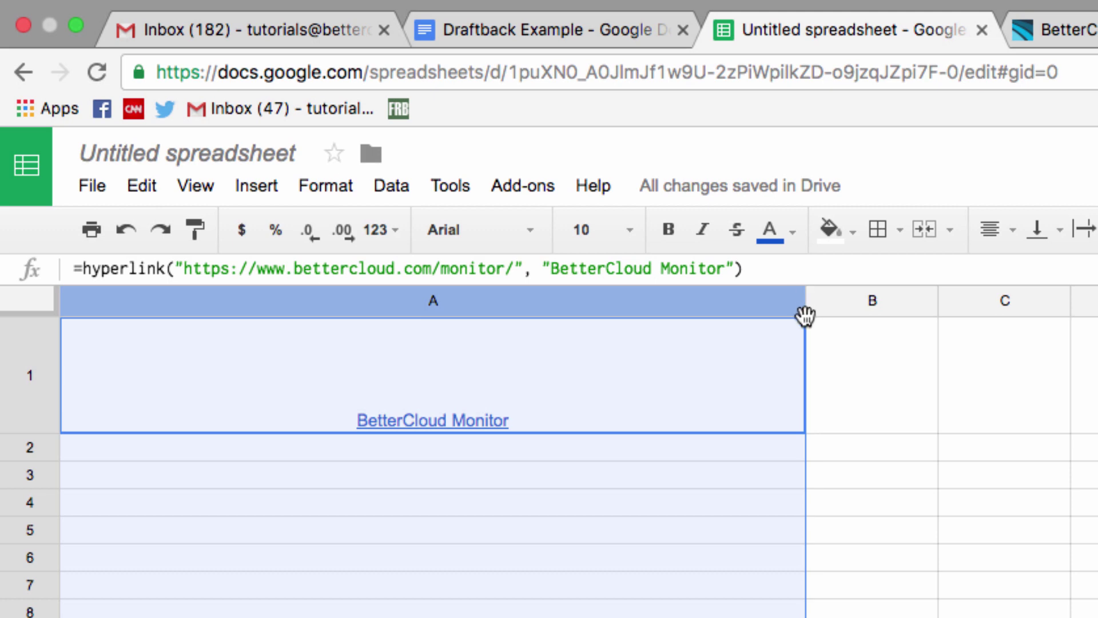
click(738, 509)
click(667, 455)
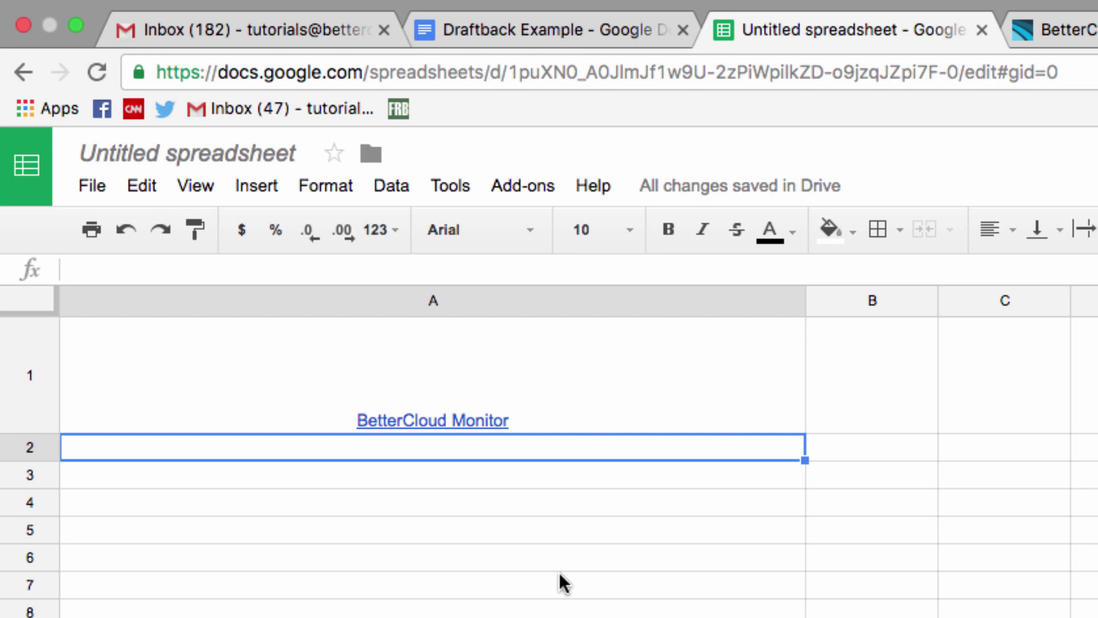
click(462, 186)
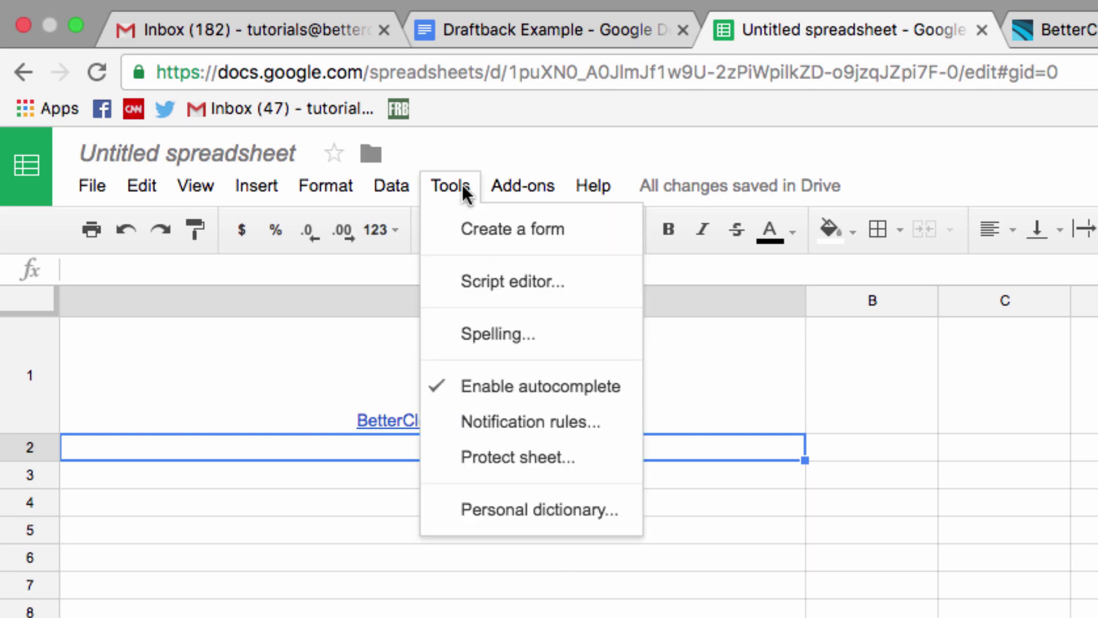
click(536, 289)
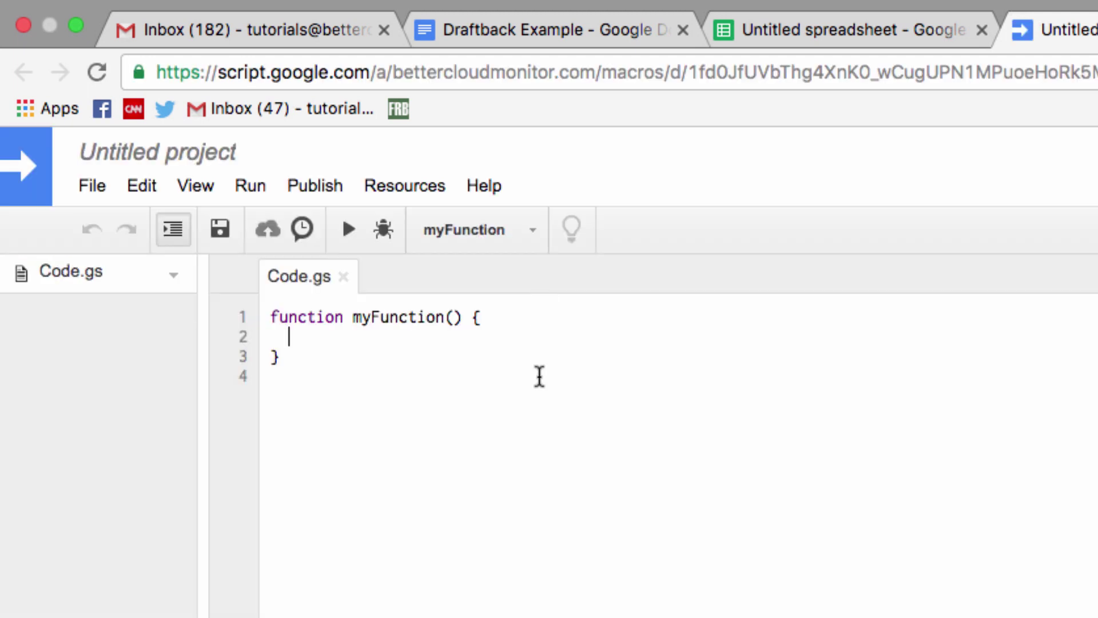
Replace the starter myFunction code with the pasted linkURL custom function.
key(ctrl+z)
key(ctrl+a)
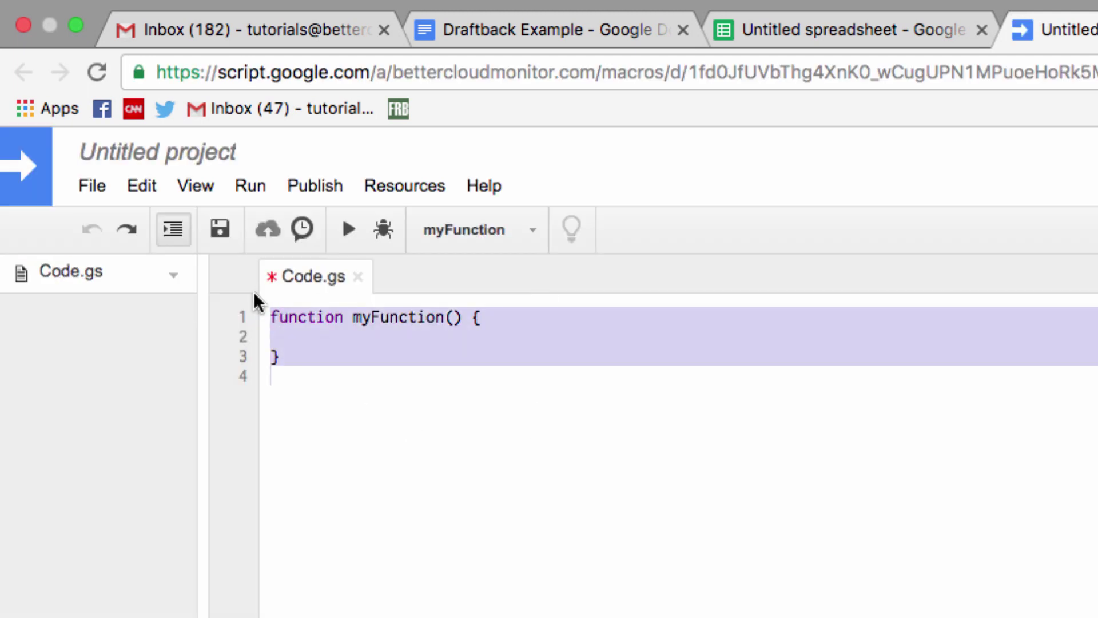
key(ctrl+v)
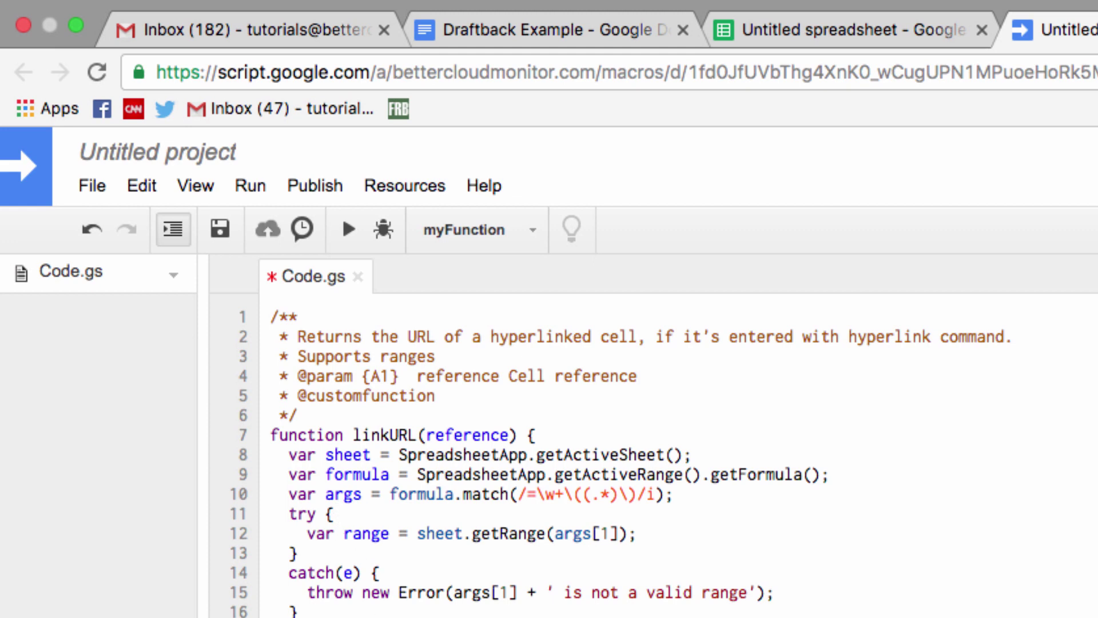
Save the script project as 'URL' and run the linkURL function.
click(97, 187)
click(156, 470)
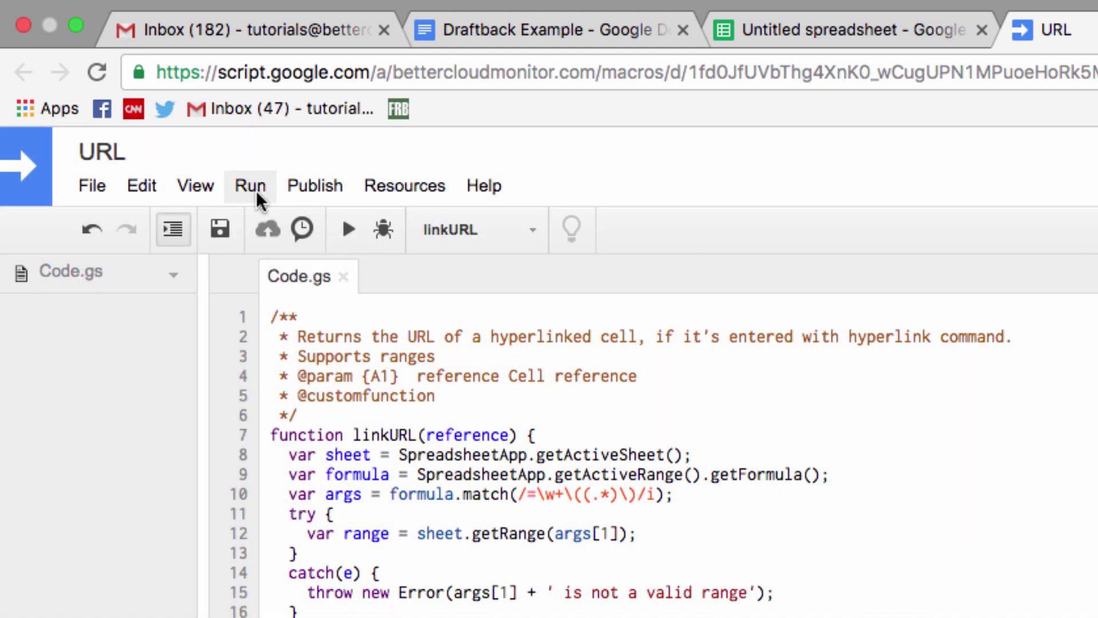
click(256, 191)
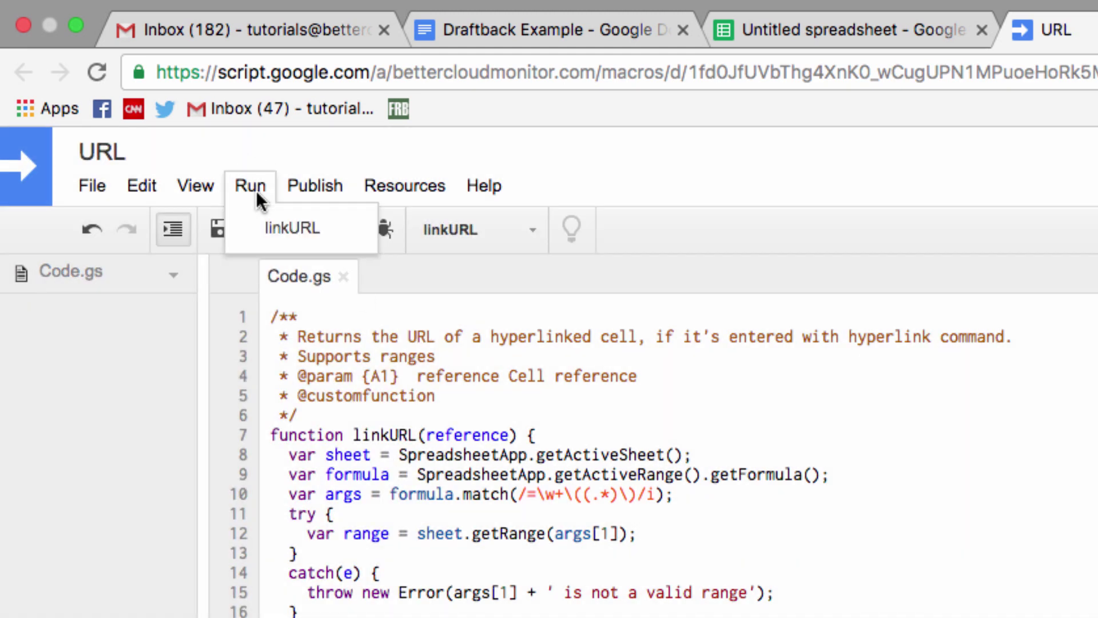
click(266, 230)
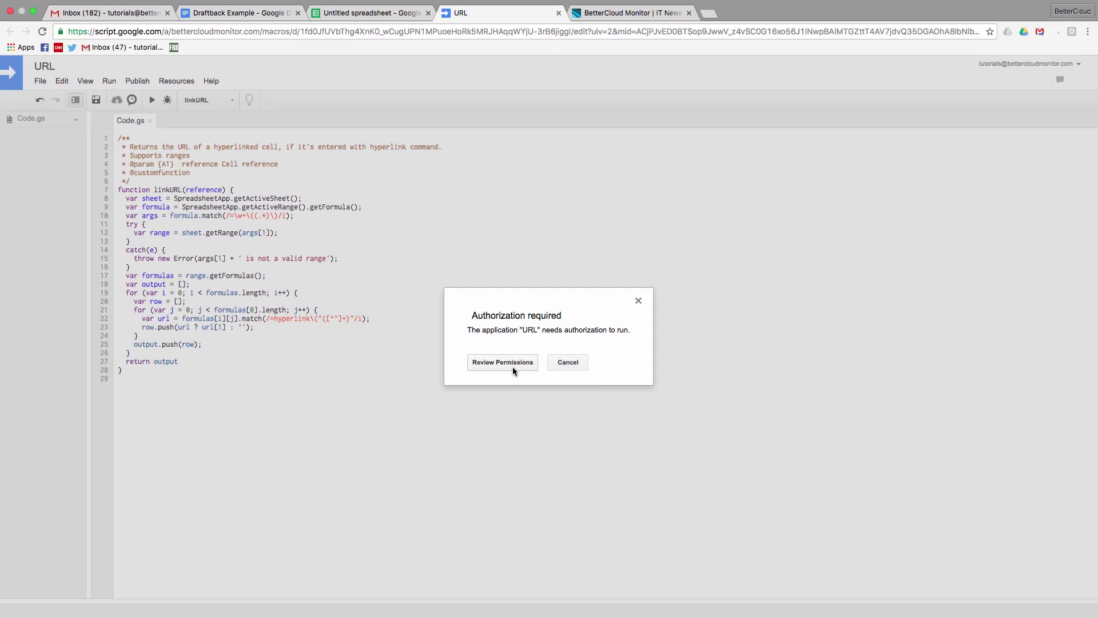
Review and allow the URL script's permission to manage spreadsheets.
click(513, 369)
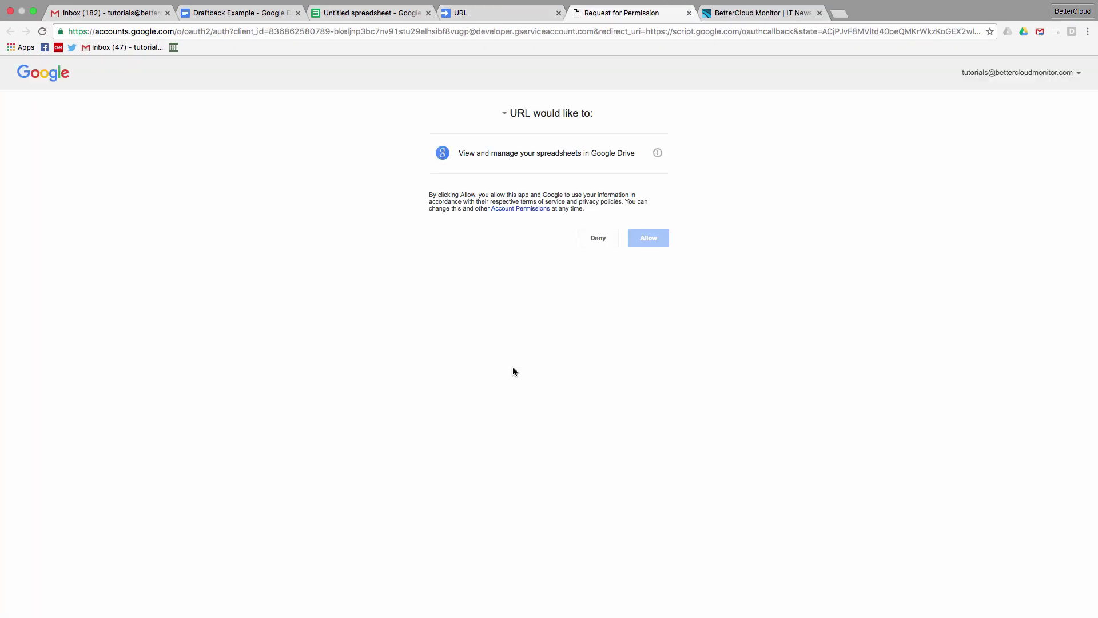
click(658, 242)
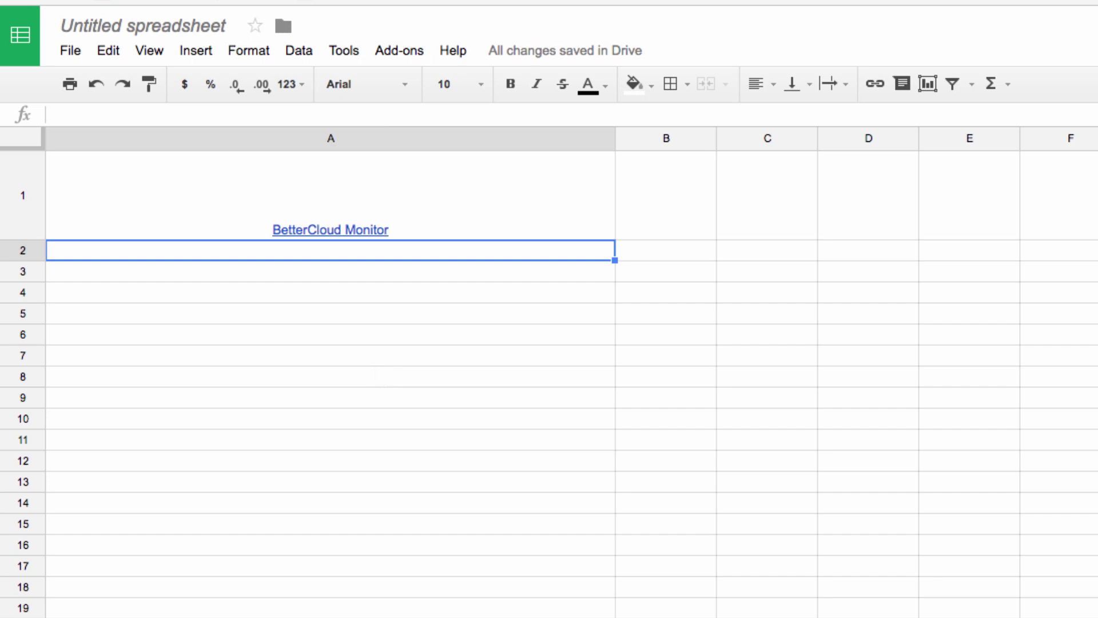
text(=link)
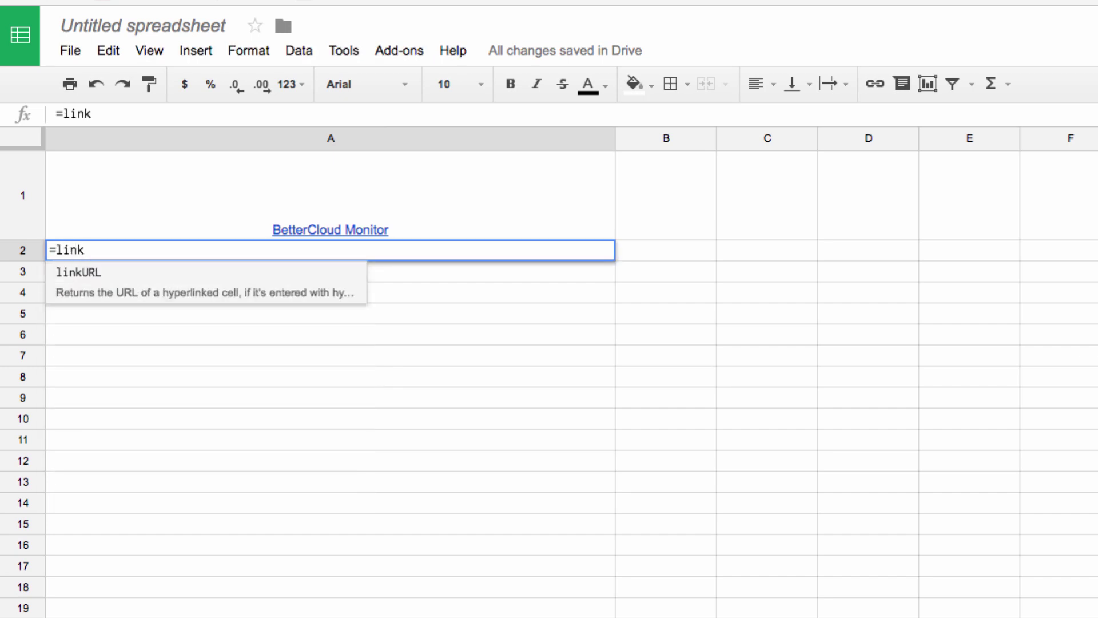
text(URL)
text(()
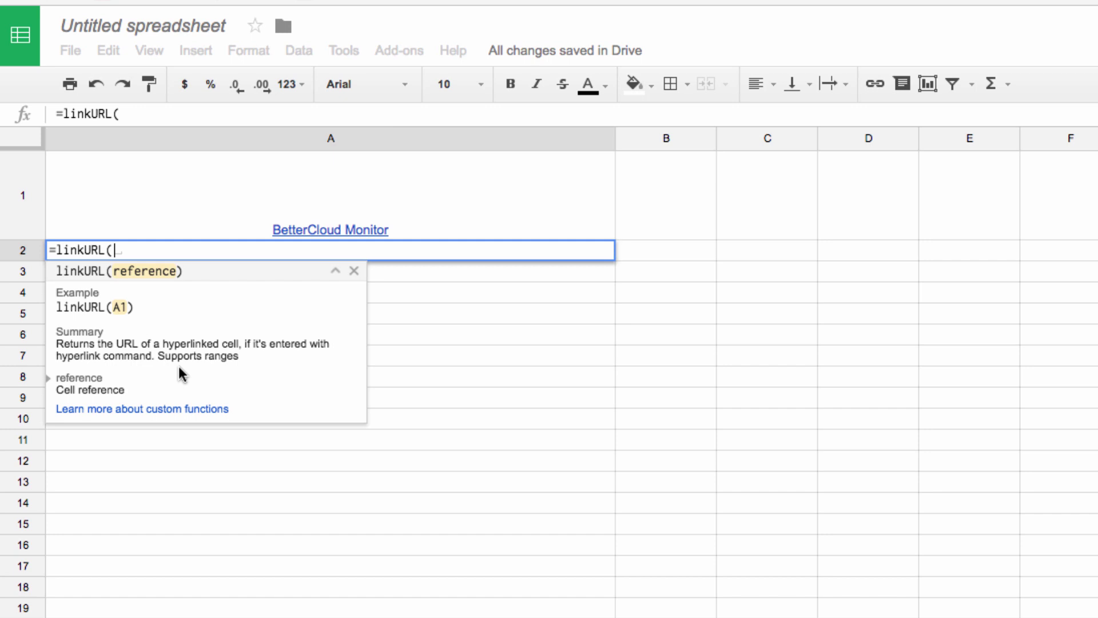
text(A1)
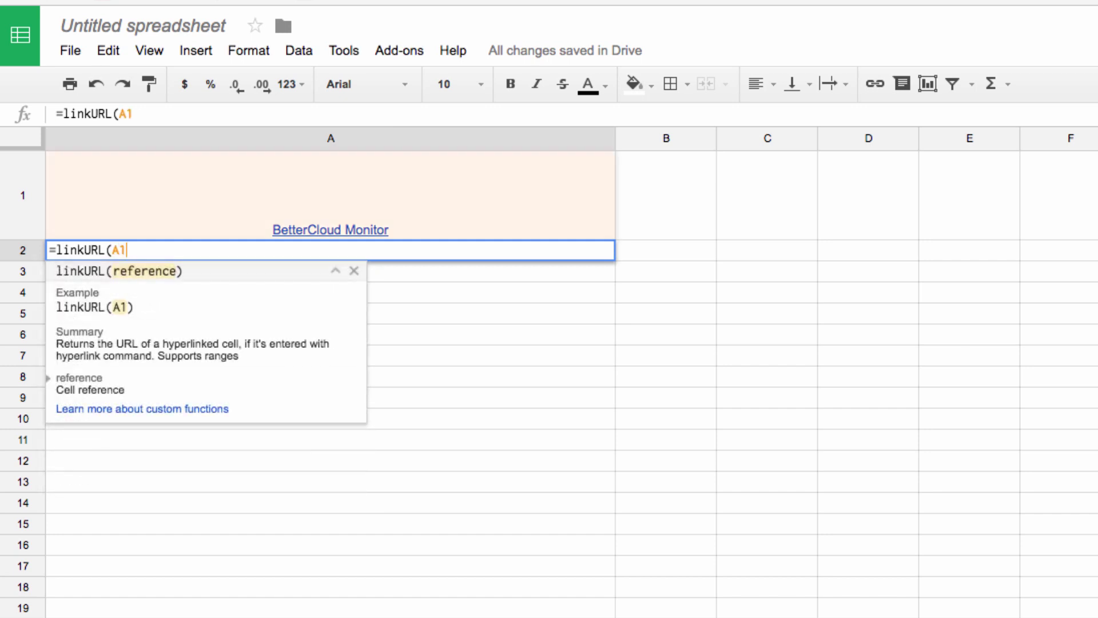
text())
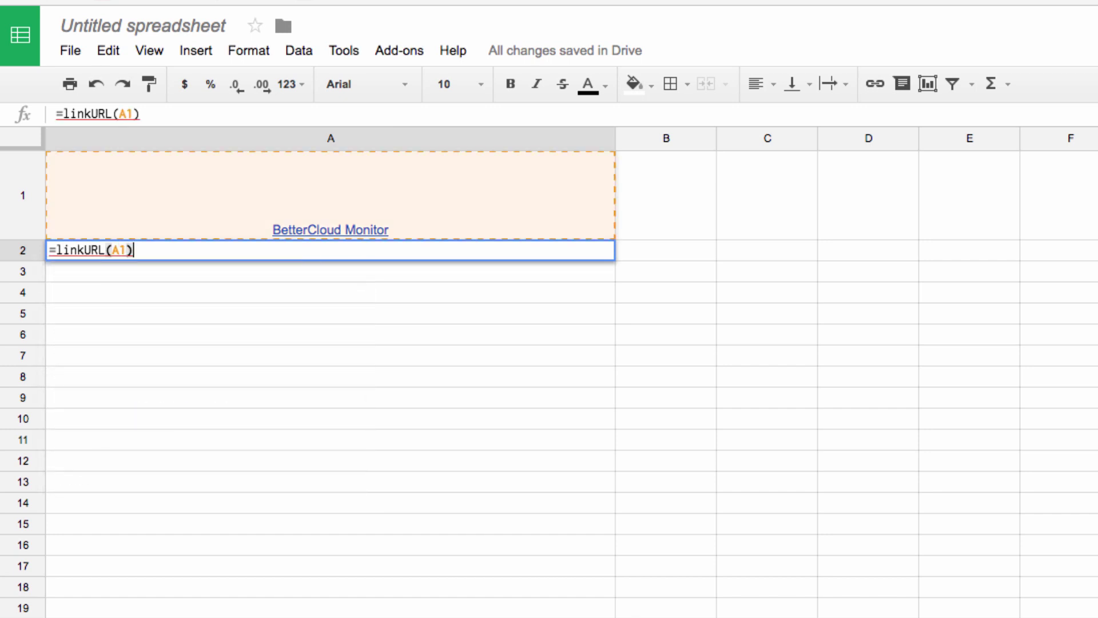
key(Return)
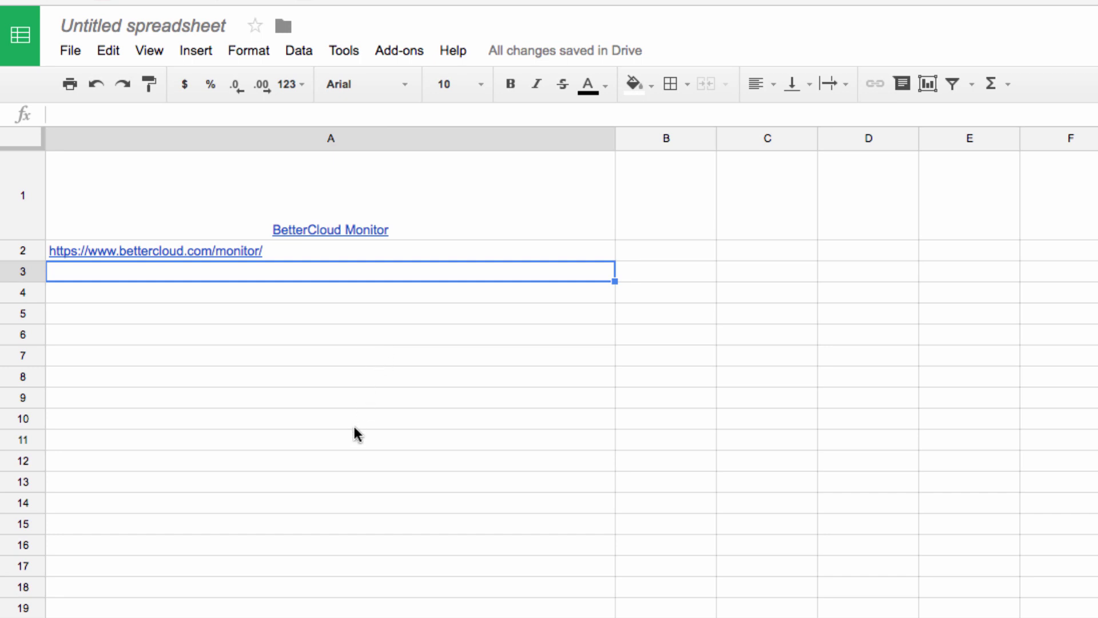
text(=)
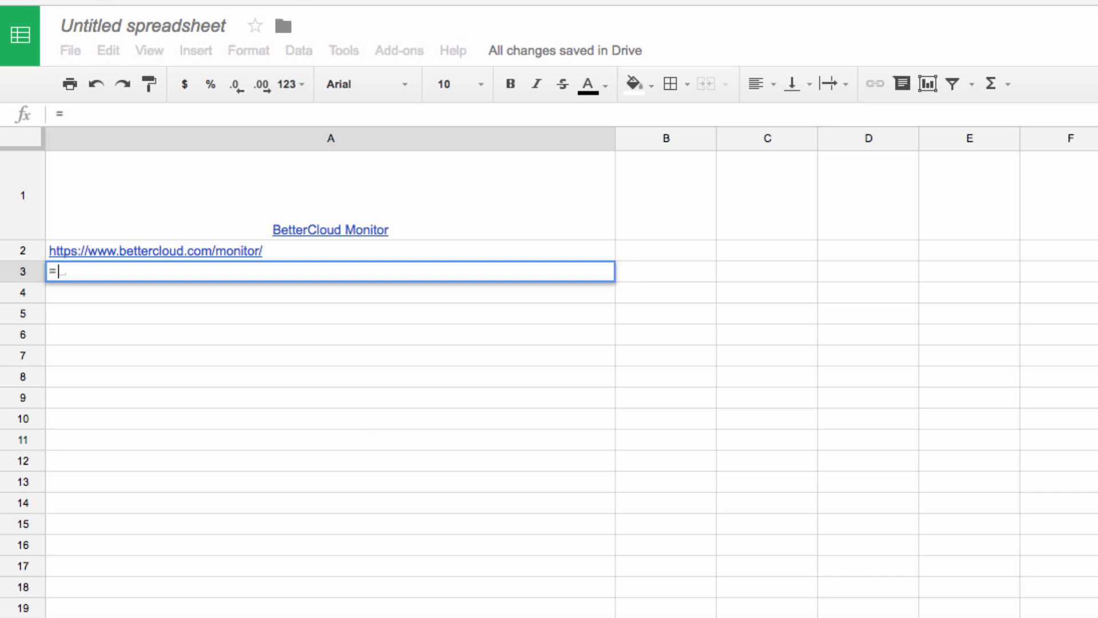
text("")
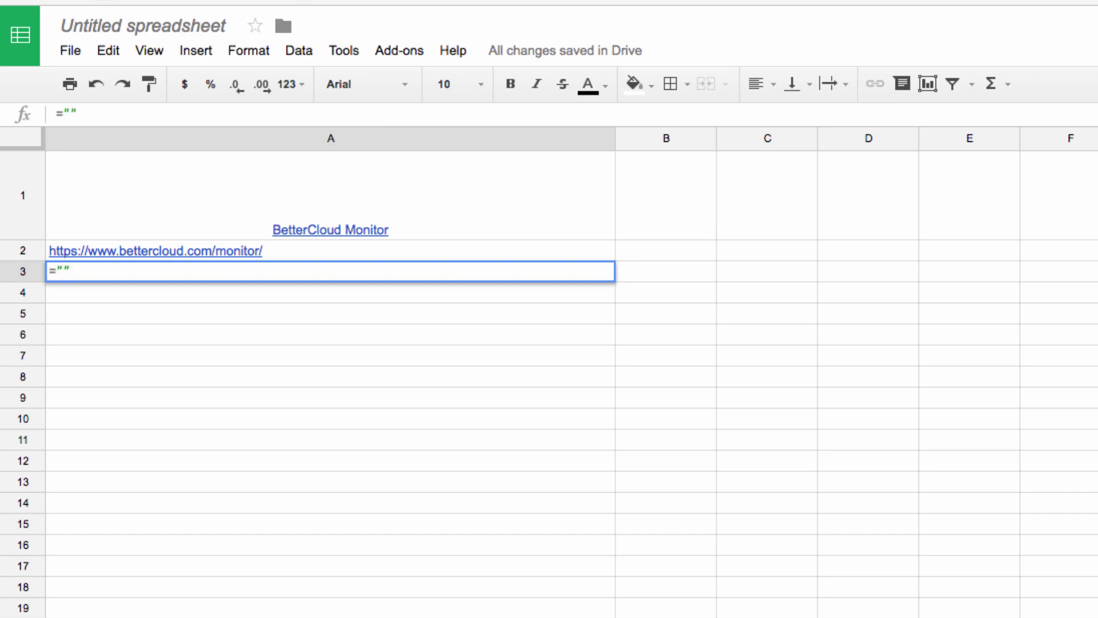
text(&A1)
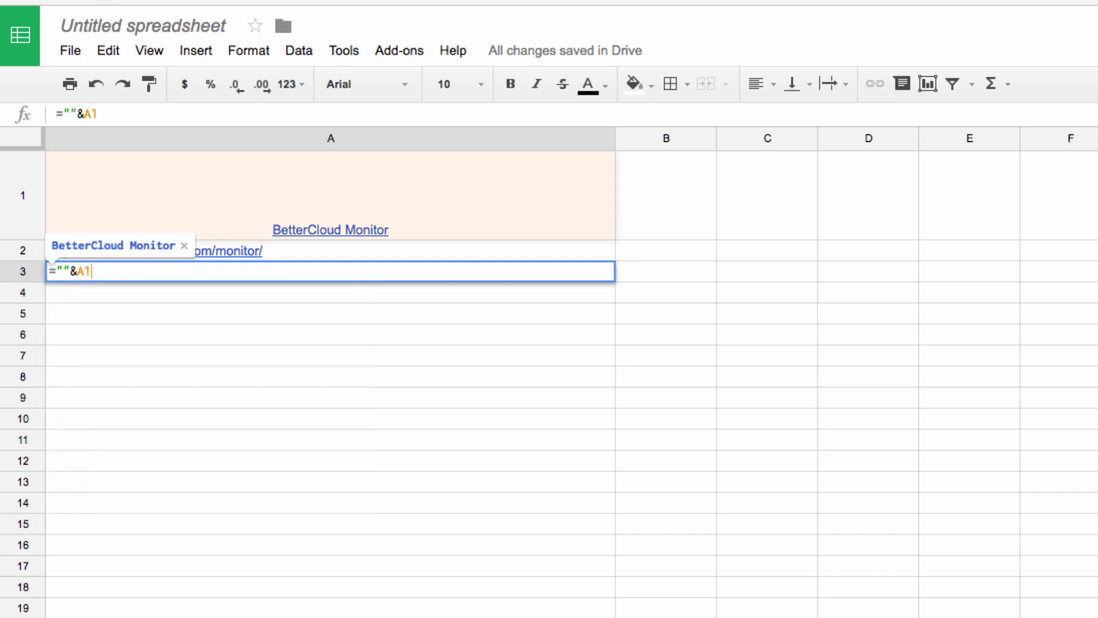
Enter =""&A1 in A3 to show plain text 'BetterCloud Monitor'.
key(Return)
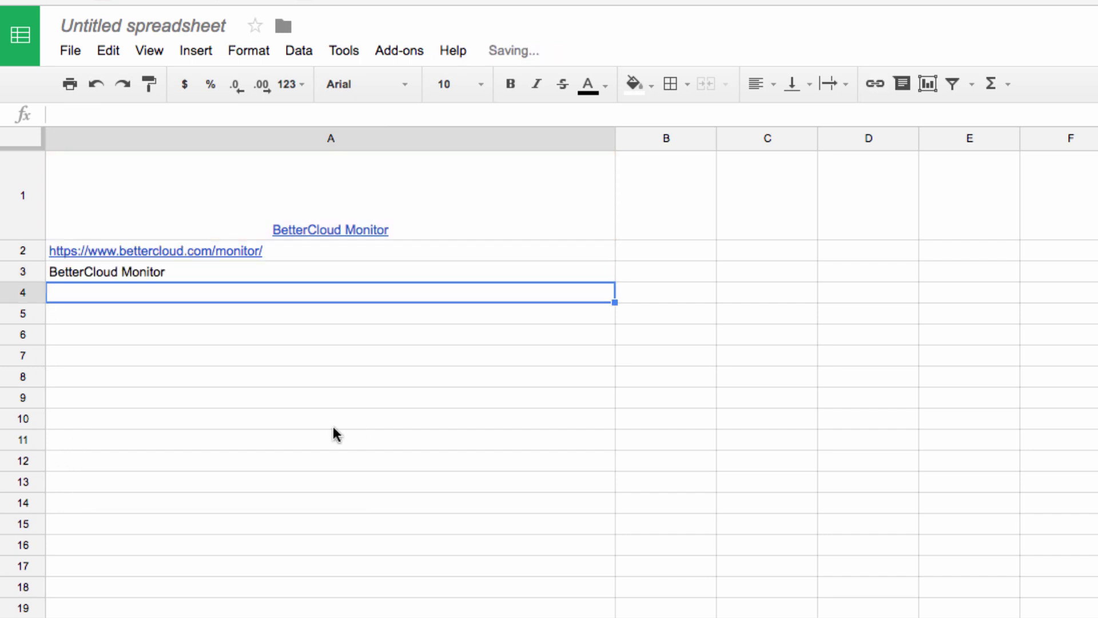